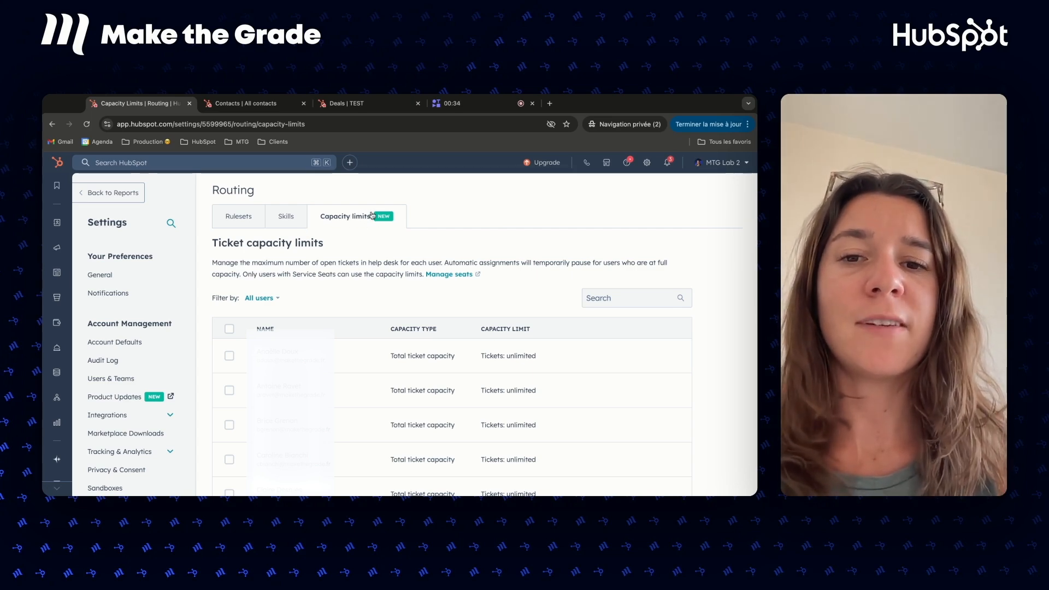
Open the first listed user's ticket capacity for editing, choose Capacity by channel and check the explanations of the channel limits
scroll(330, 327, "down", 2)
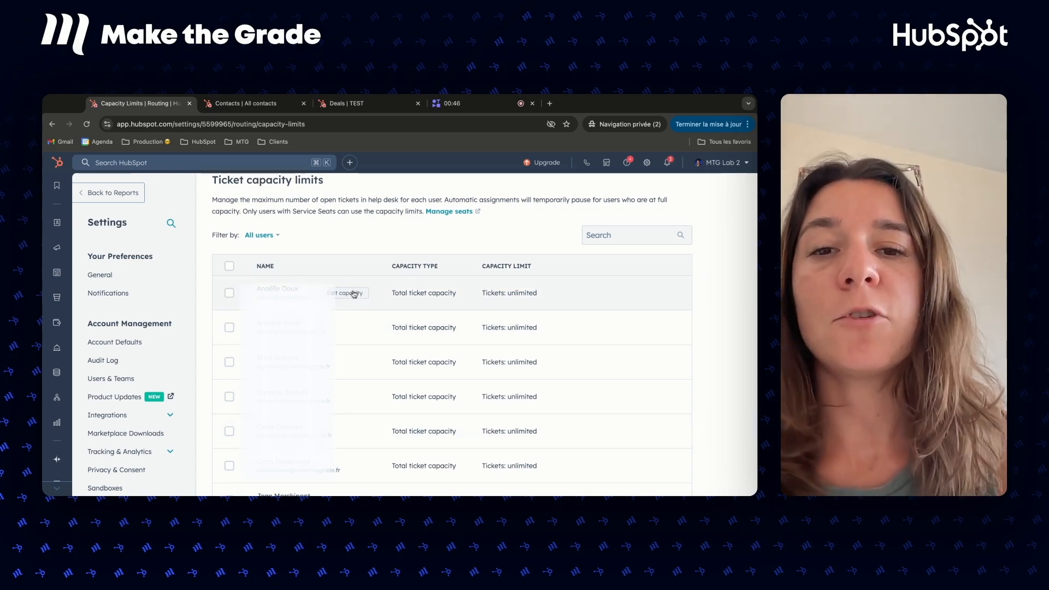
left_click(354, 294)
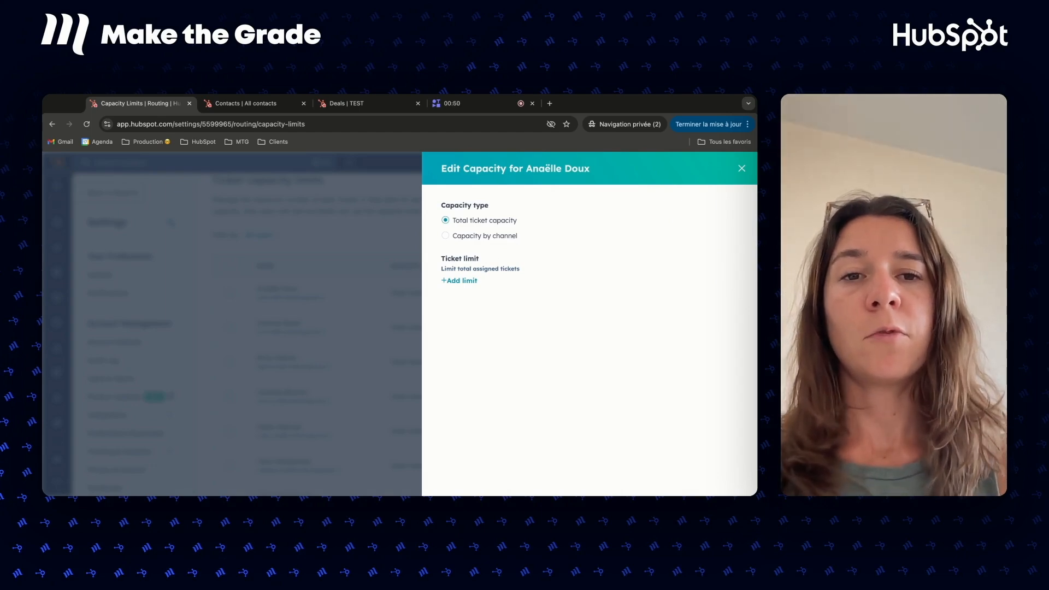
left_click(514, 236)
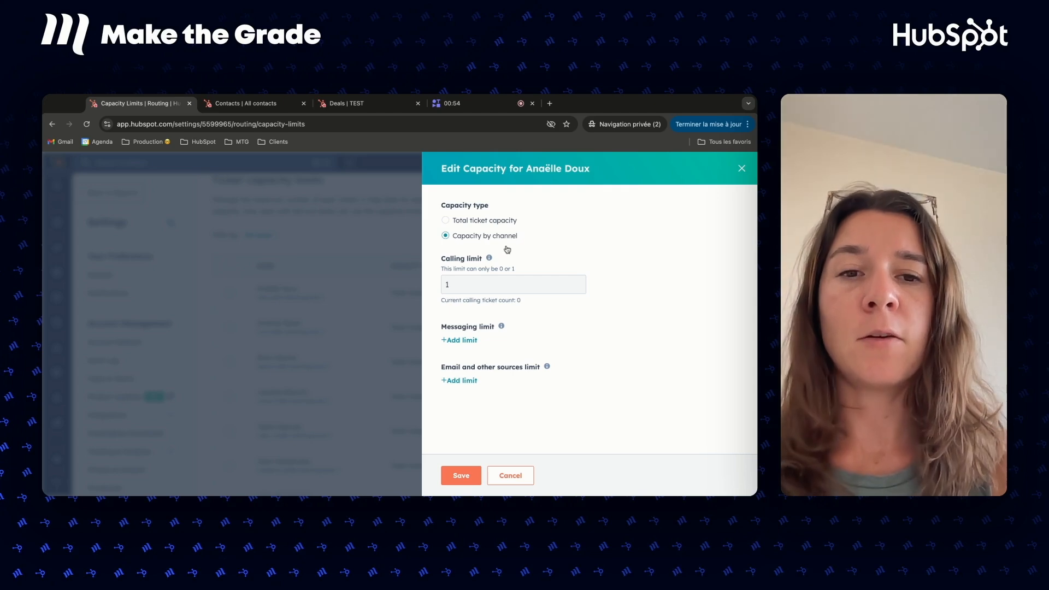
mouse_move(502, 327)
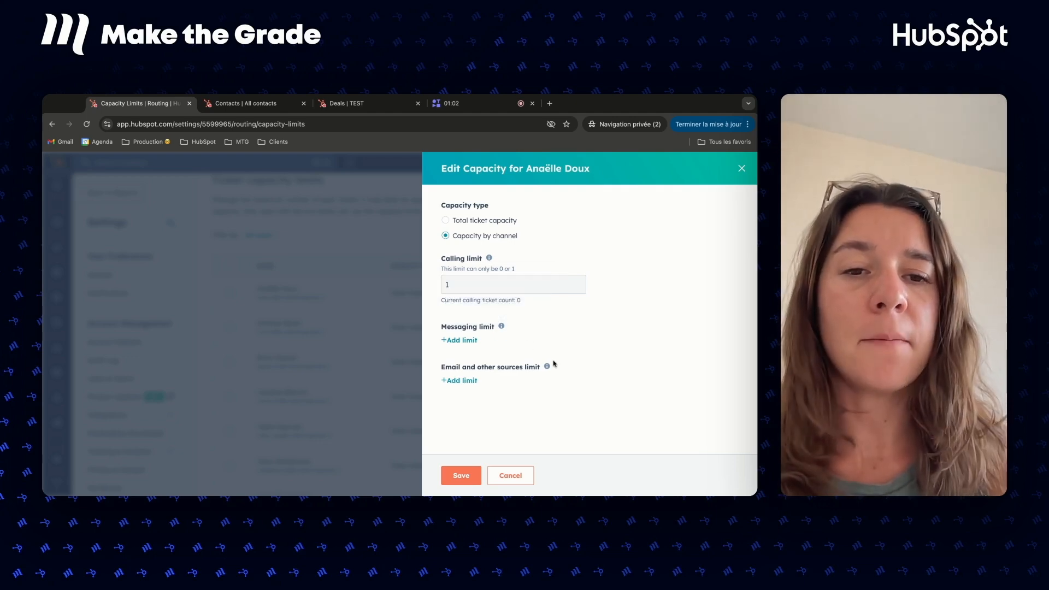
mouse_move(551, 368)
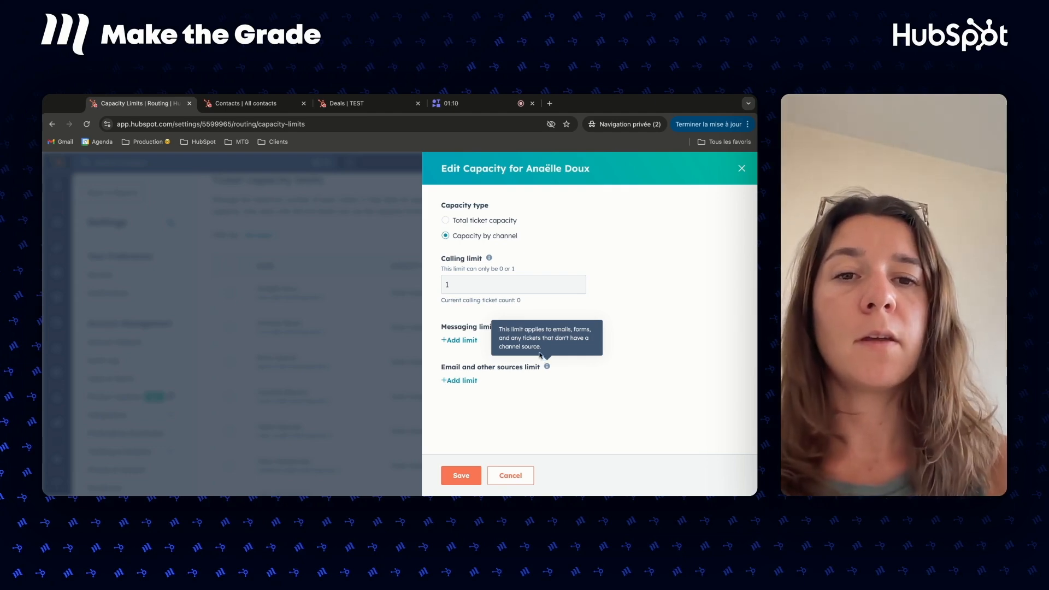
Set the user's email and other sources limit to 2 and the messaging limit to 5
left_click(474, 381)
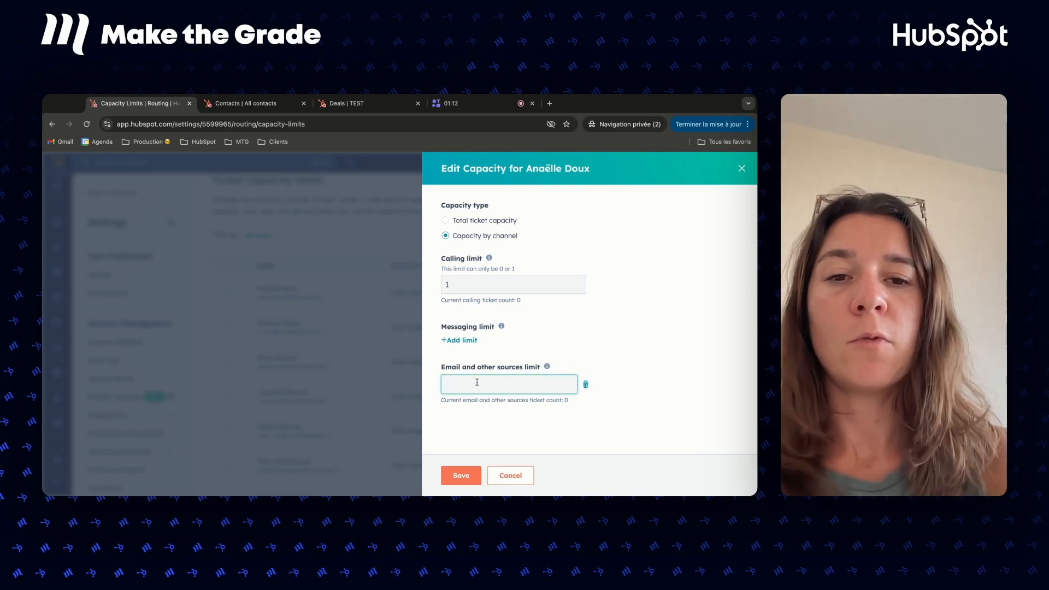
type("2")
left_click(460, 340)
type("5")
left_click(503, 283)
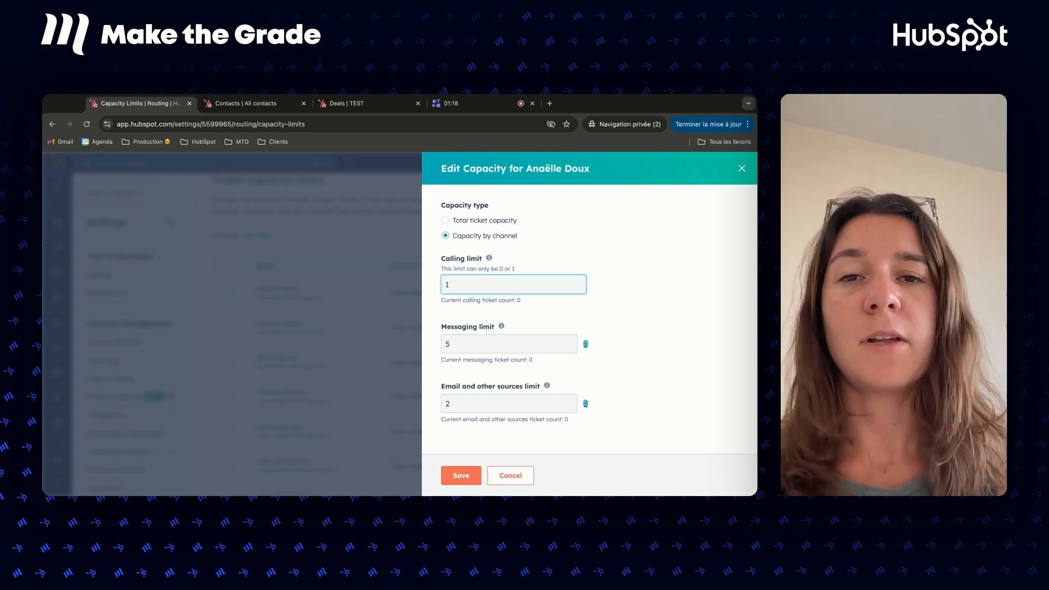
Change the user's capacity type to Total ticket capacity, add a ticket limit of 20 and save
left_click(484, 221)
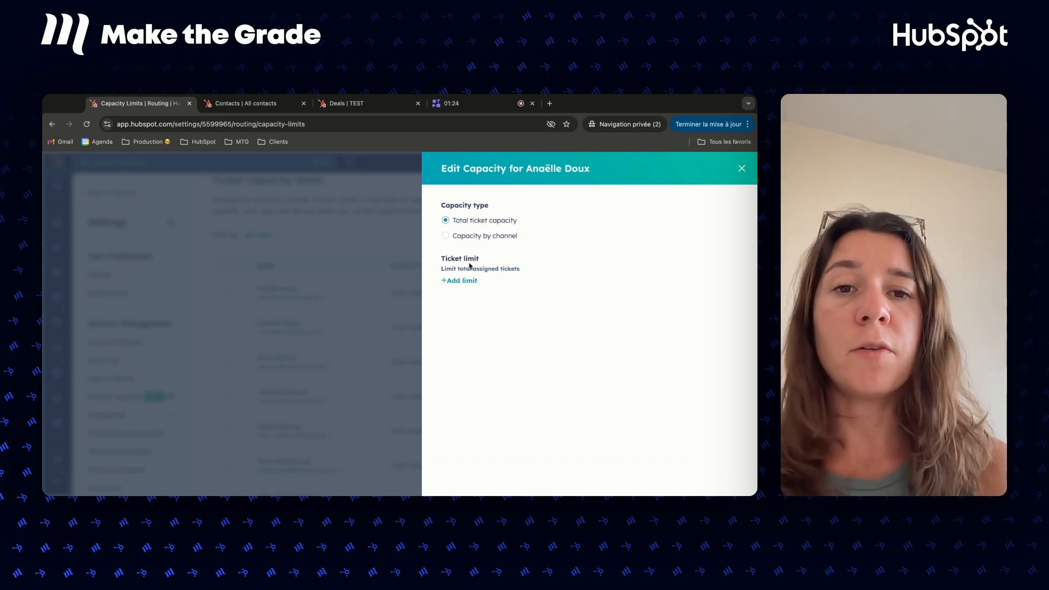
left_click(469, 280)
left_click(469, 289)
type("20")
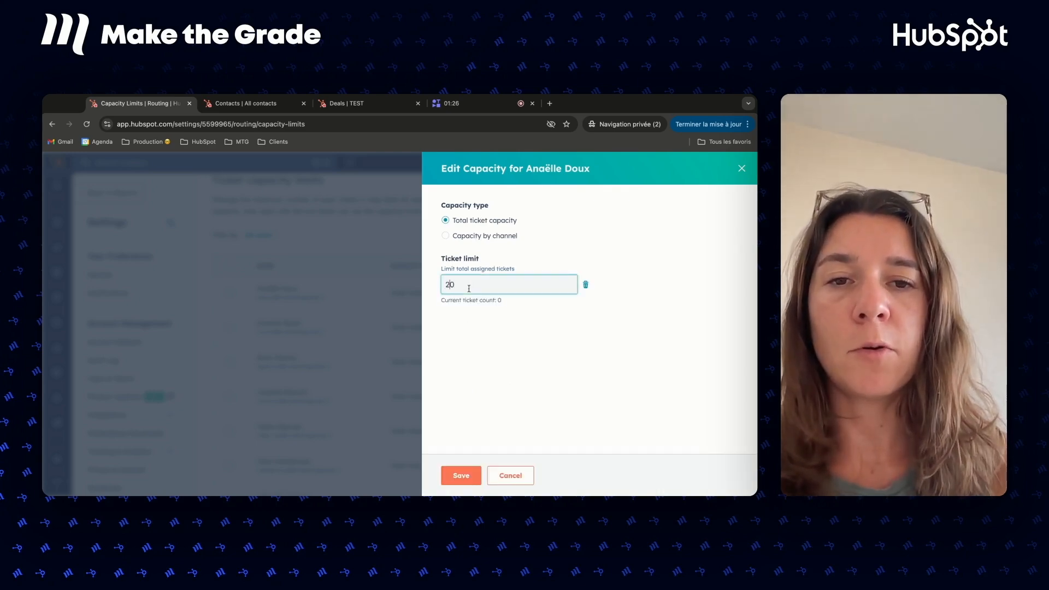
left_click(517, 369)
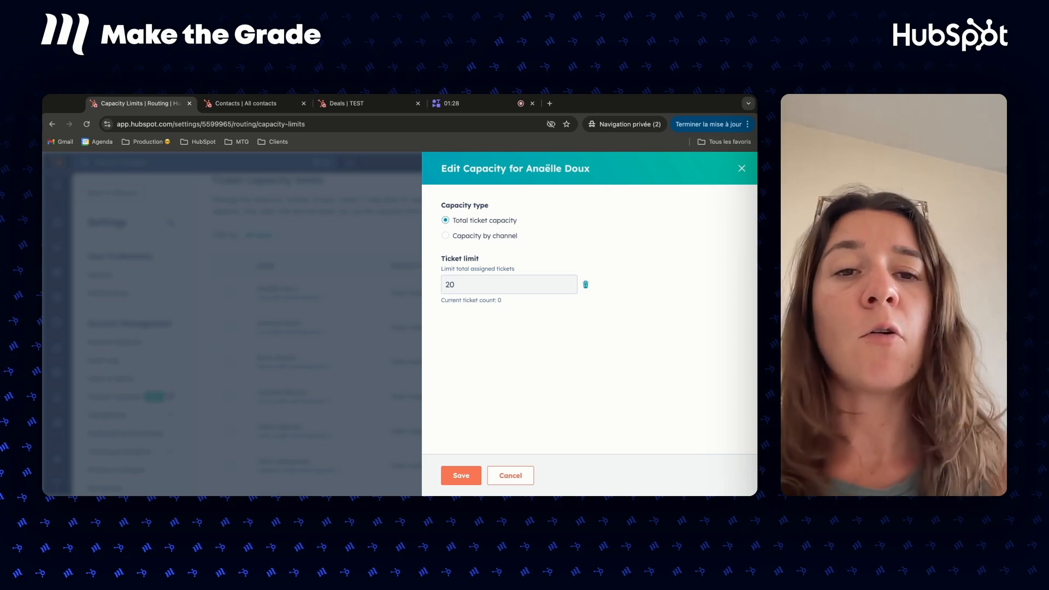
left_click(460, 475)
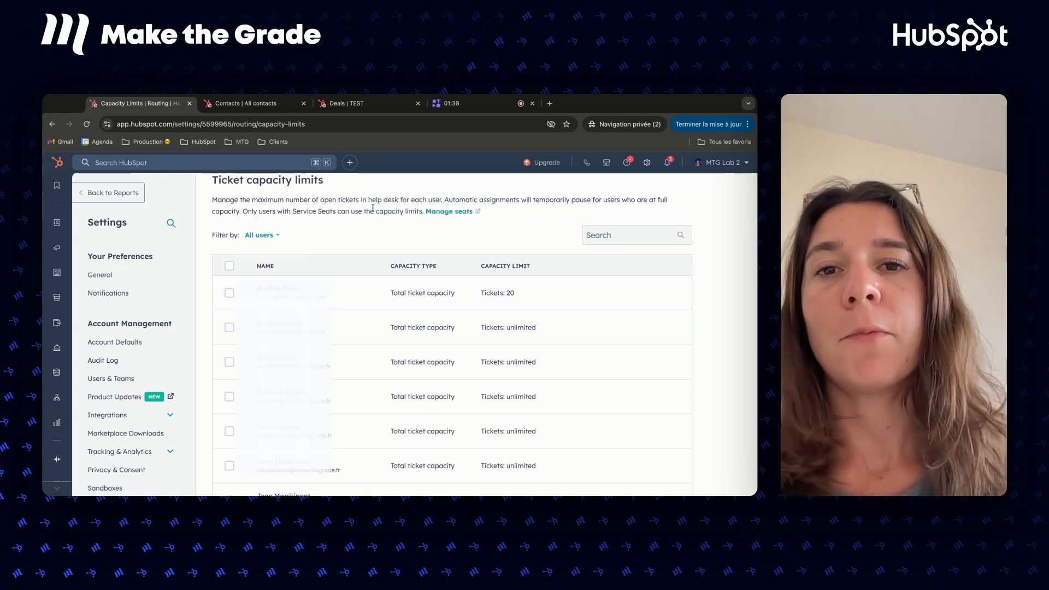
In the contacts list, start adding a column from the First name column and look through the property categories
key("ctrl+Tab")
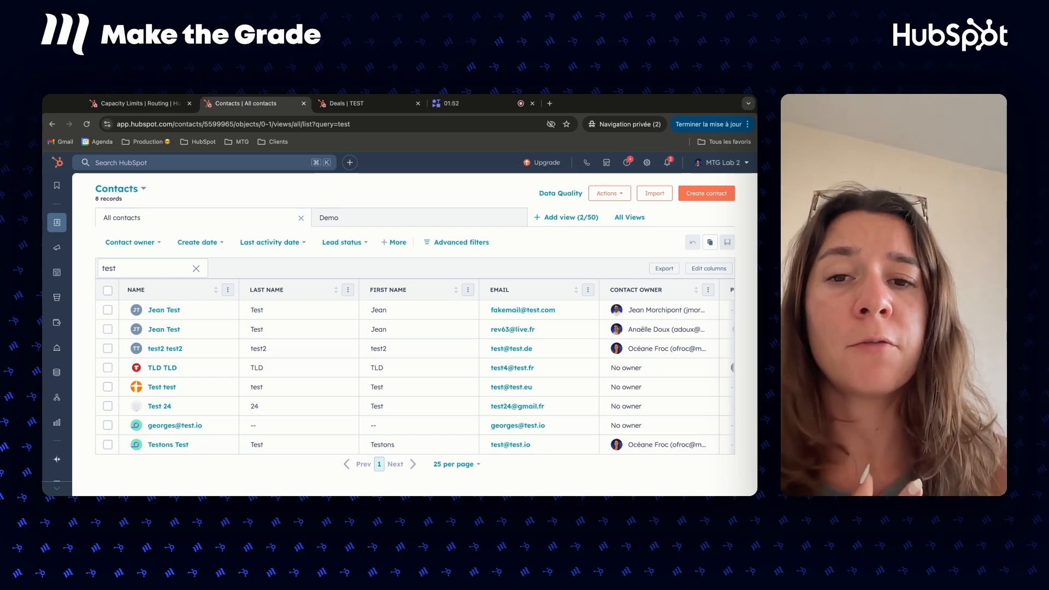
left_click(468, 290)
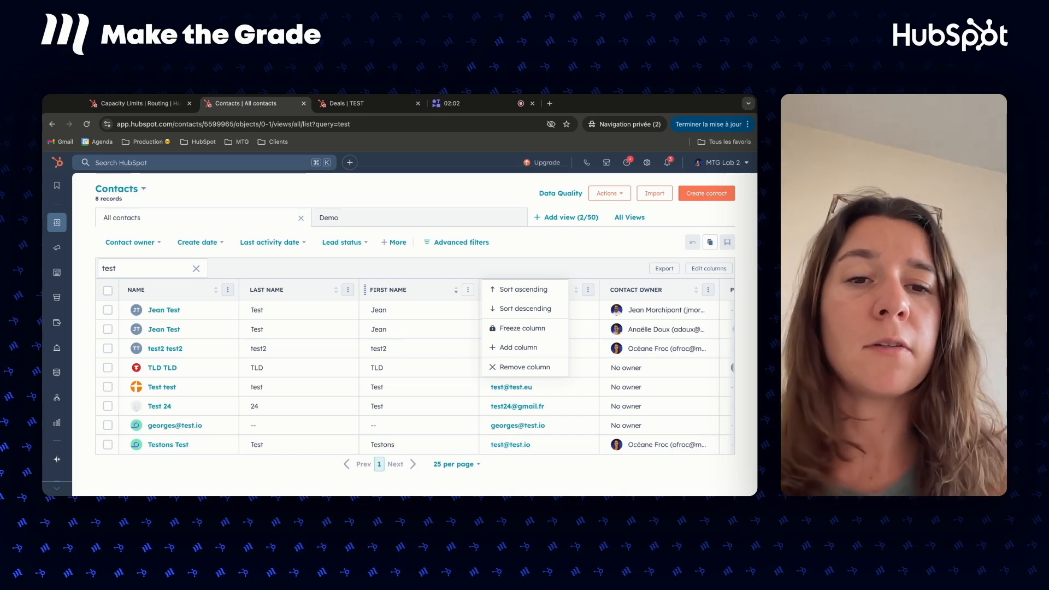
left_click(544, 351)
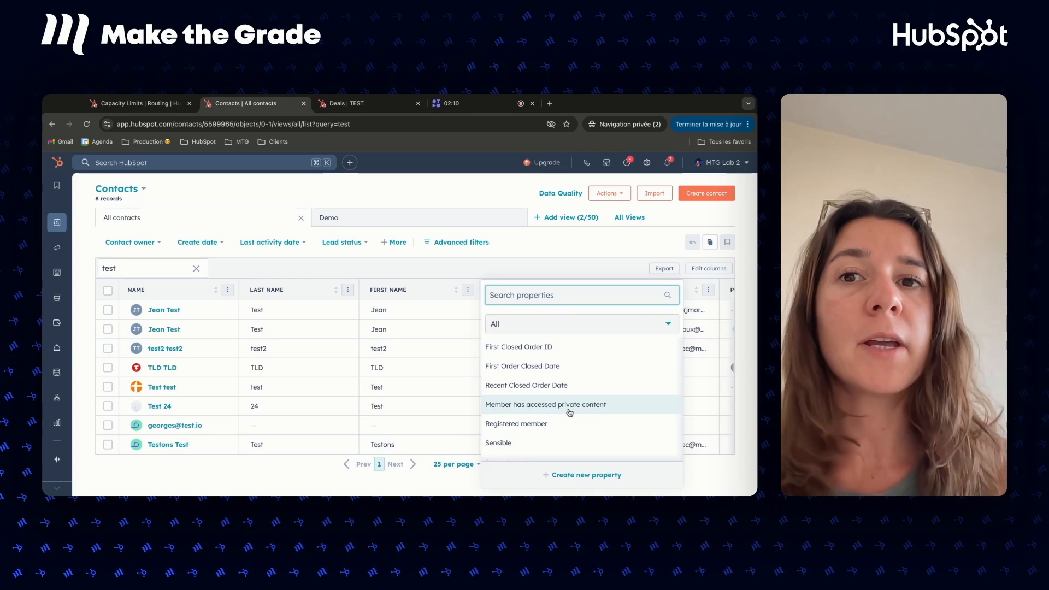
left_click(552, 328)
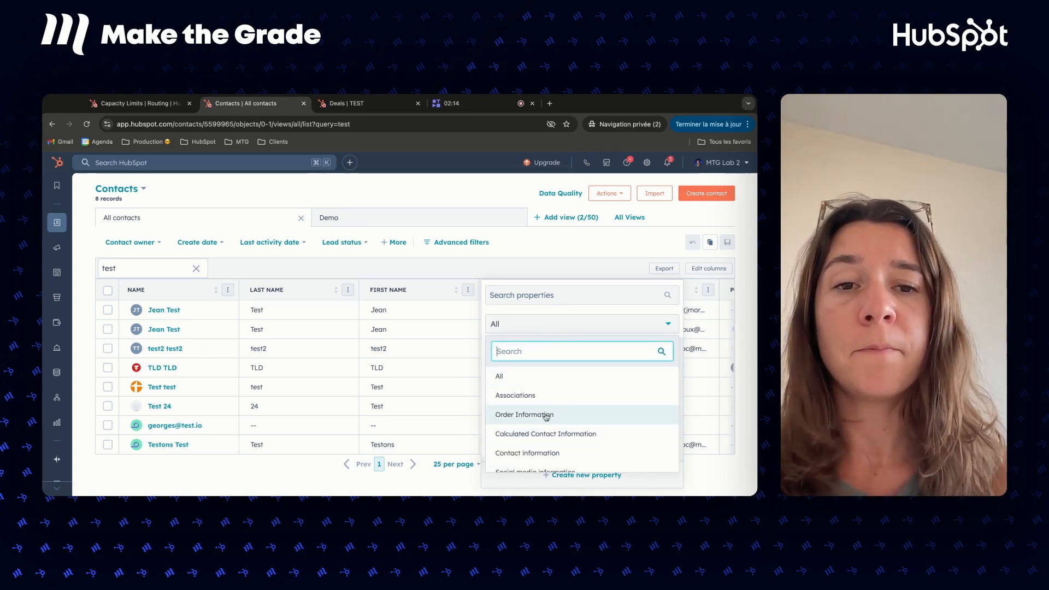
left_click(553, 323)
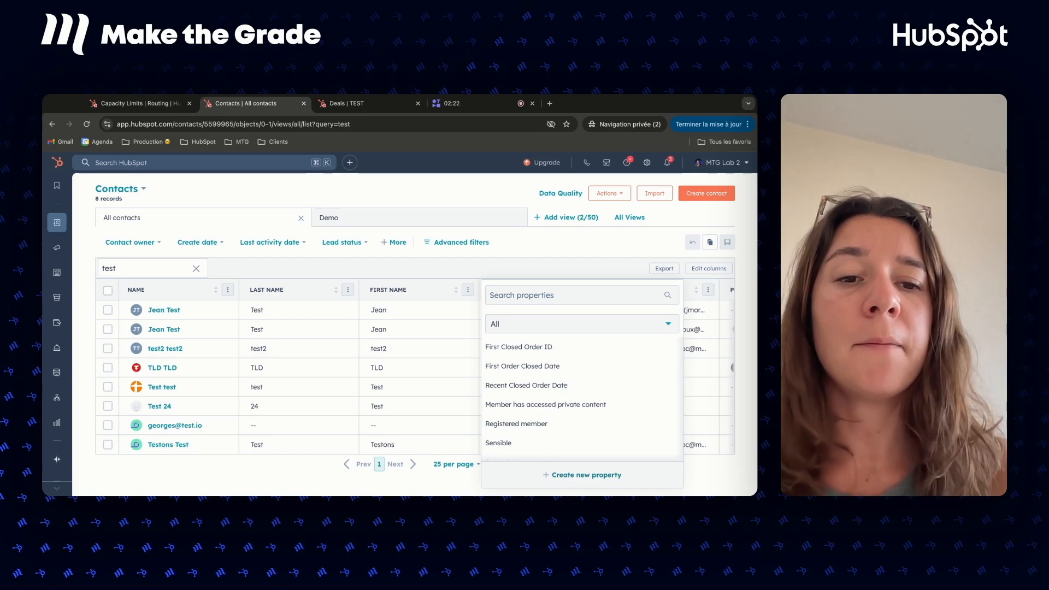
Start a new contact property labelled "Test" with the Multiple checkboxes field type and begin its first option
left_click(583, 475)
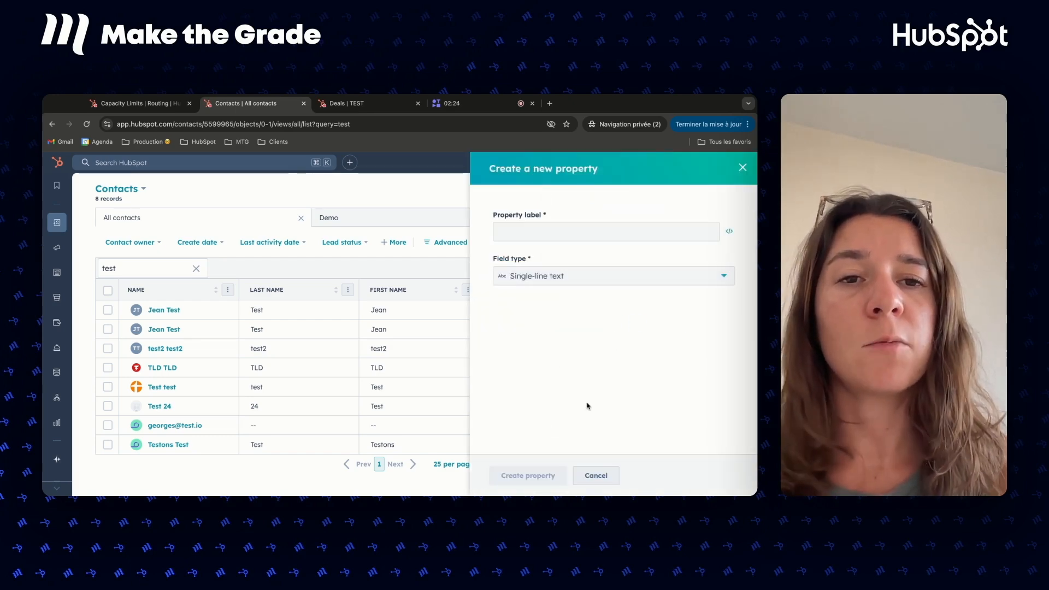
left_click(590, 225)
type("Test")
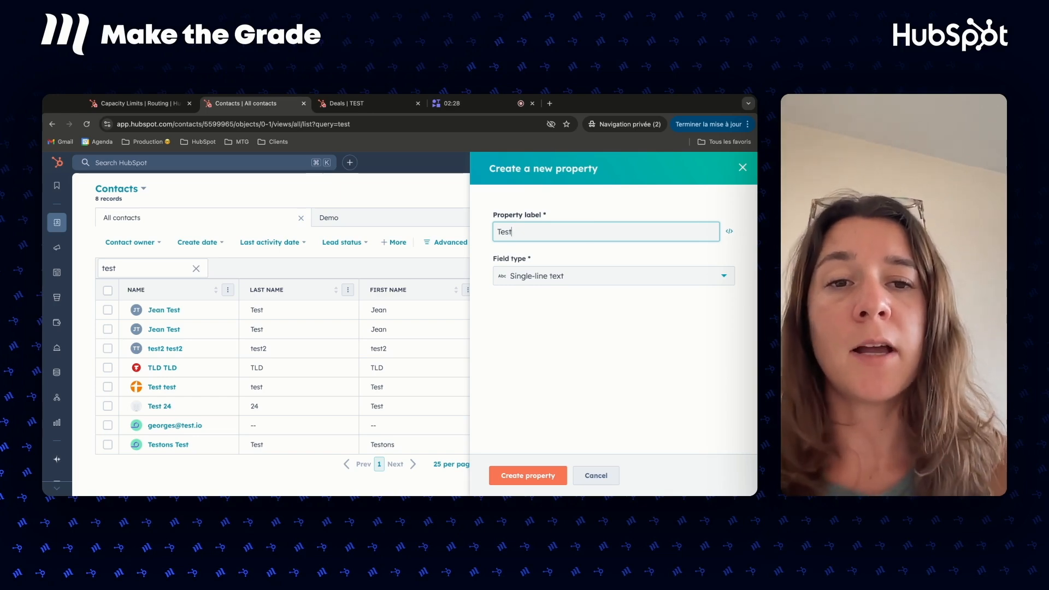
left_click(572, 276)
scroll(558, 360, "down", 2)
left_click(543, 385)
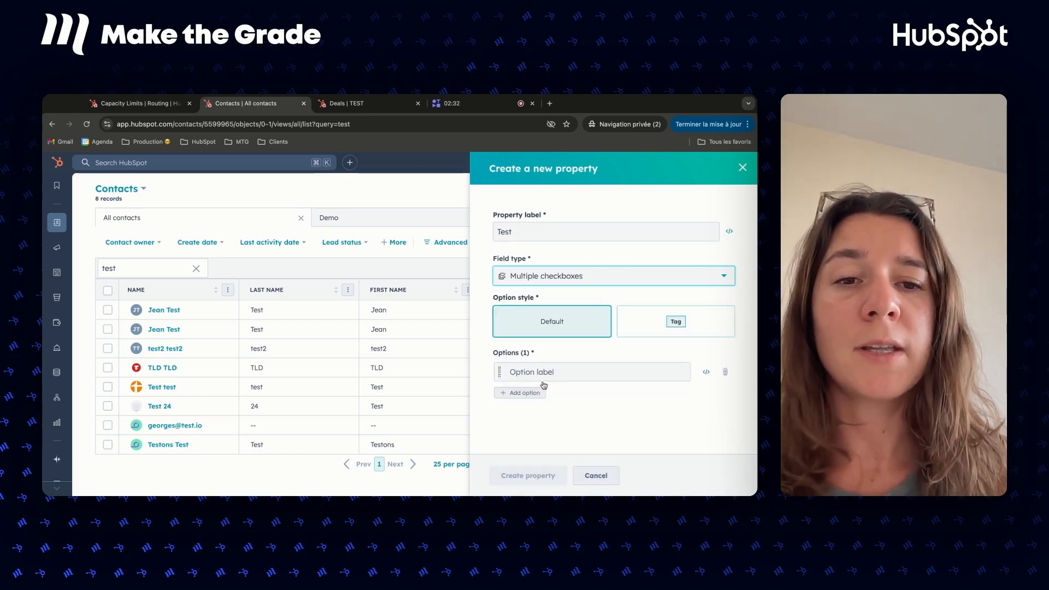
left_click(621, 372)
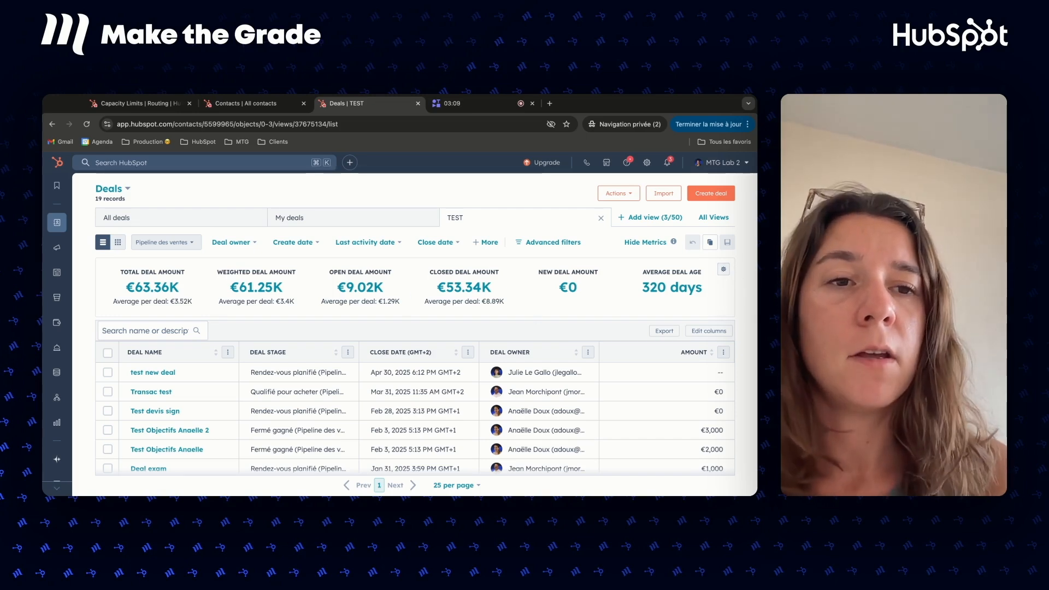
In the TEST deals view's metric settings, open the Open deal amount details and examine its name, property and aggregation choices
left_click(723, 269)
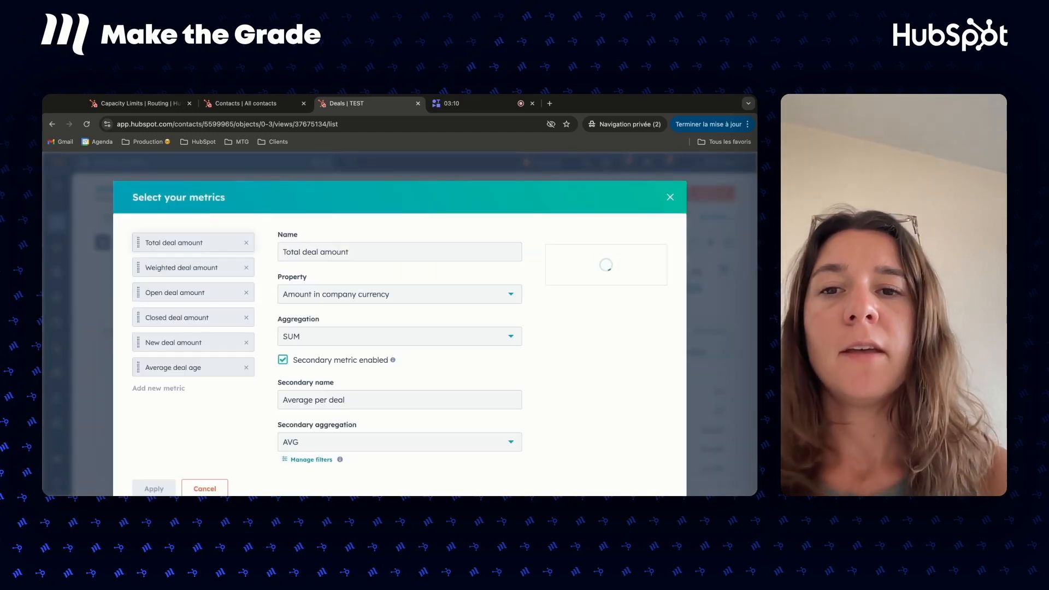
left_click(229, 297)
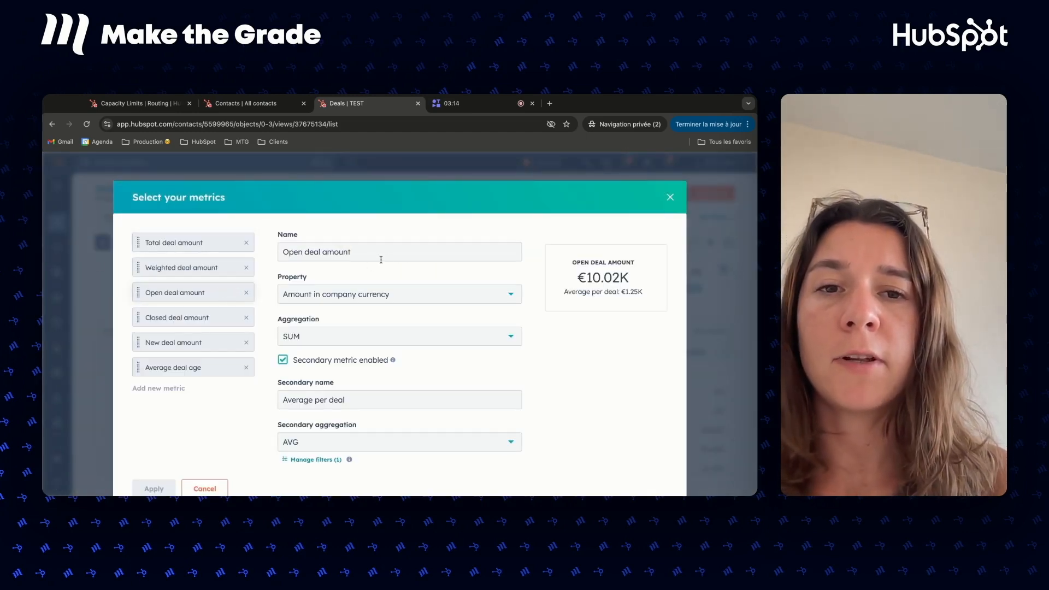
left_click_drag(397, 256, 185, 257)
left_click(378, 290)
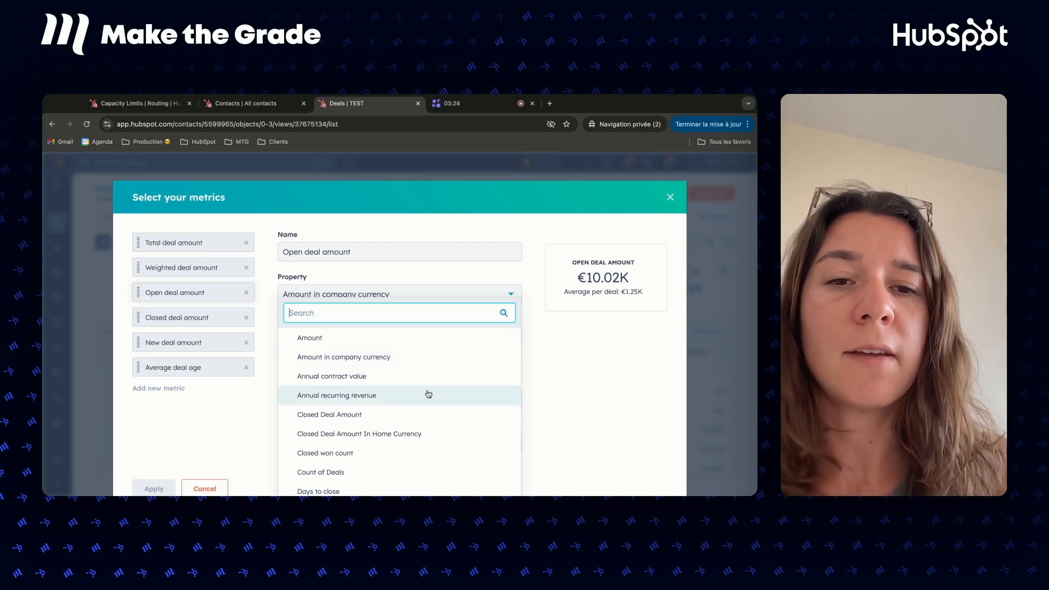
left_click(529, 274)
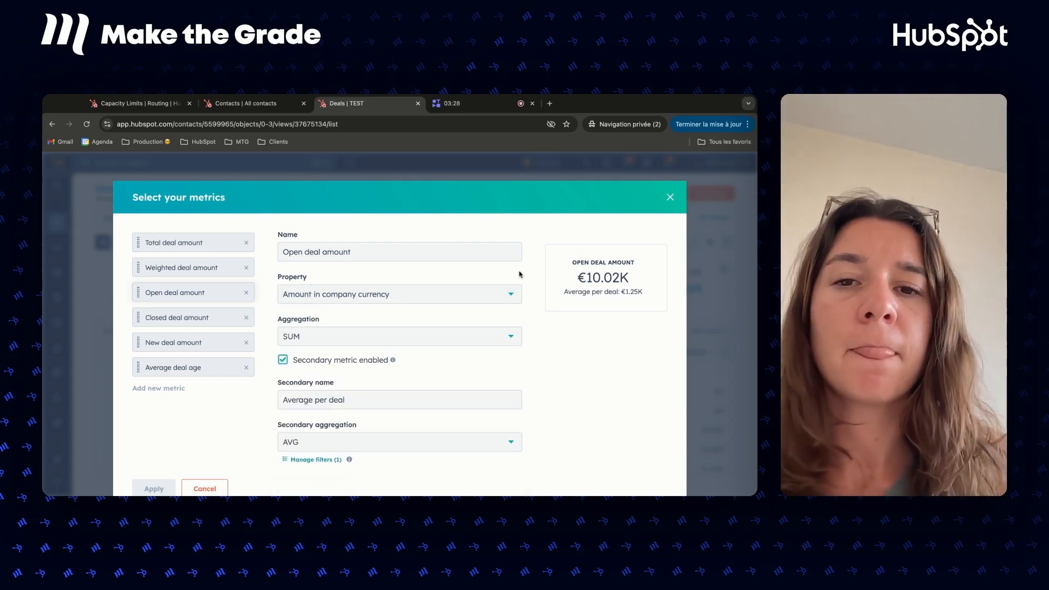
left_click(410, 336)
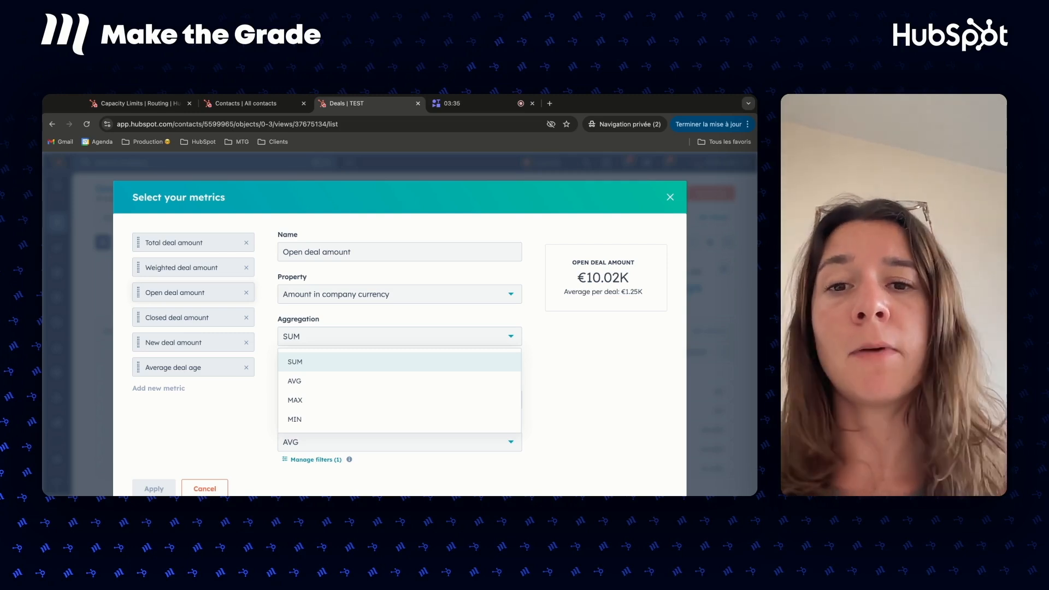
left_click(502, 315)
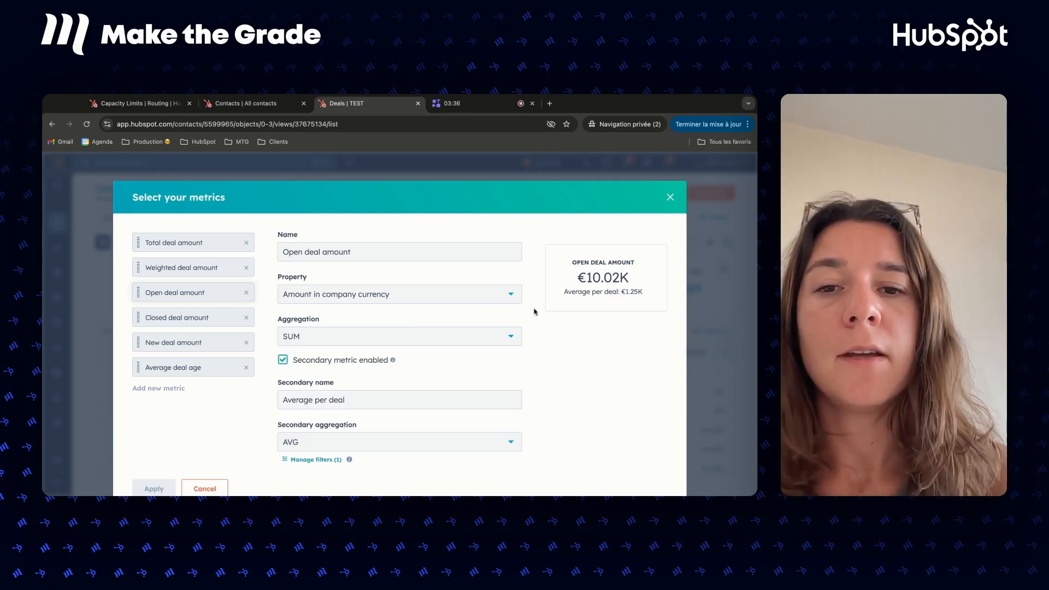
Examine the Open deal amount metric's secondary value, secondary name, secondary aggregation choices and filters
triple_click(645, 293)
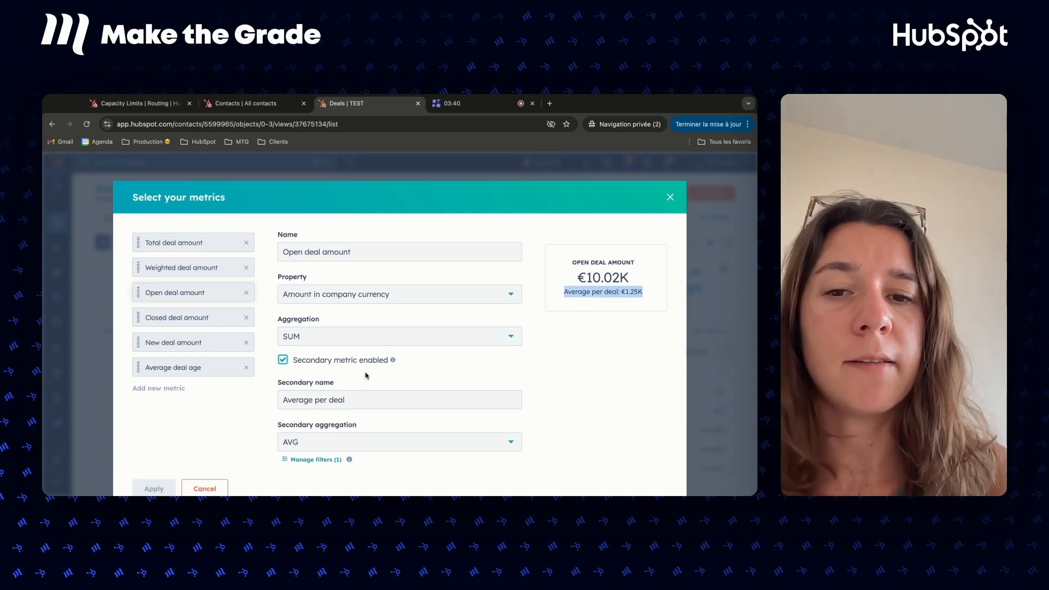
left_click(376, 397)
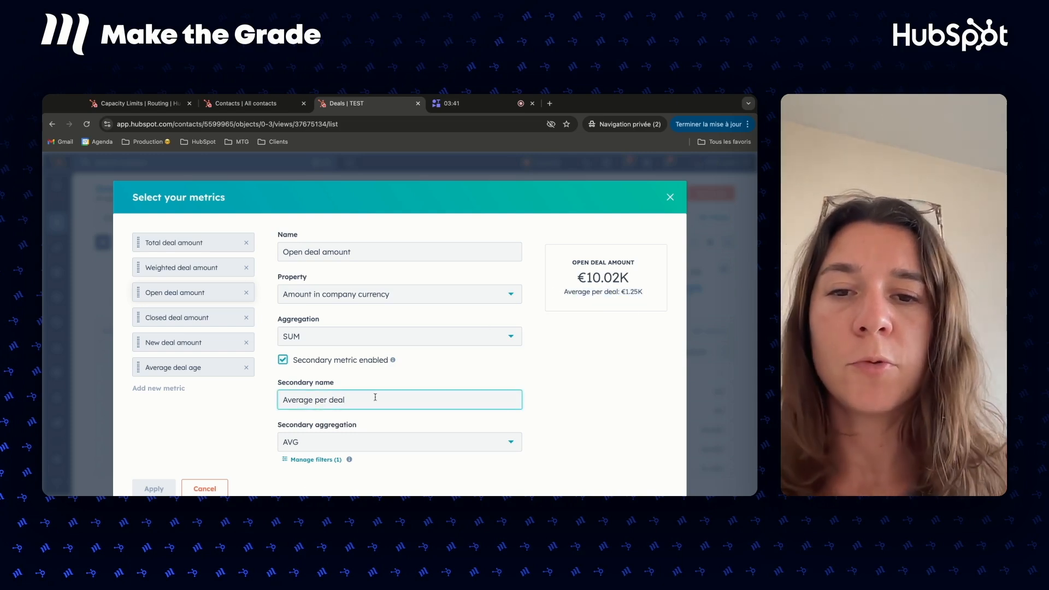
left_click(375, 441)
left_click(571, 432)
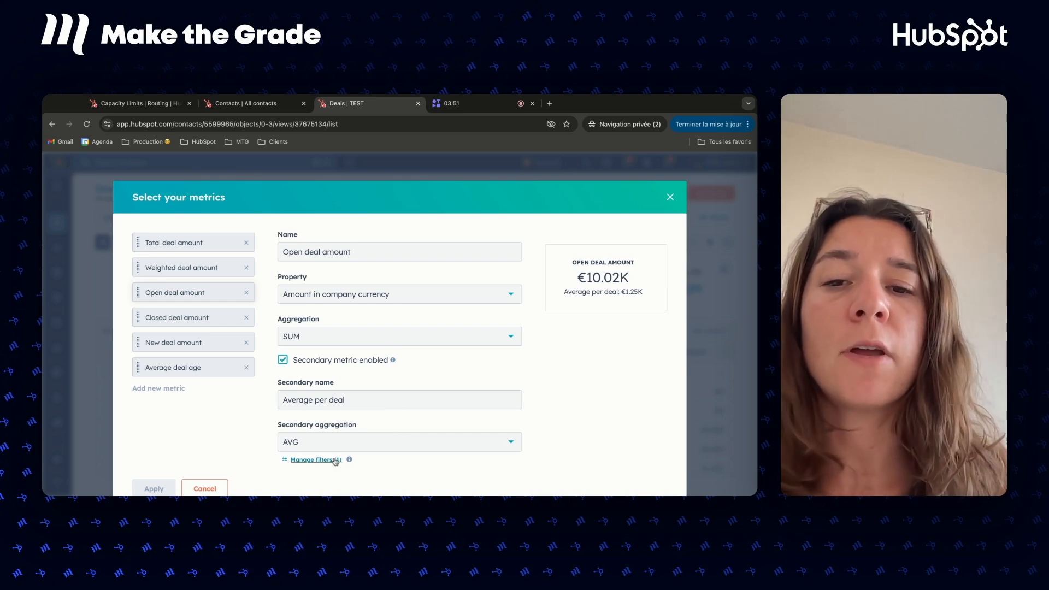
left_click(316, 459)
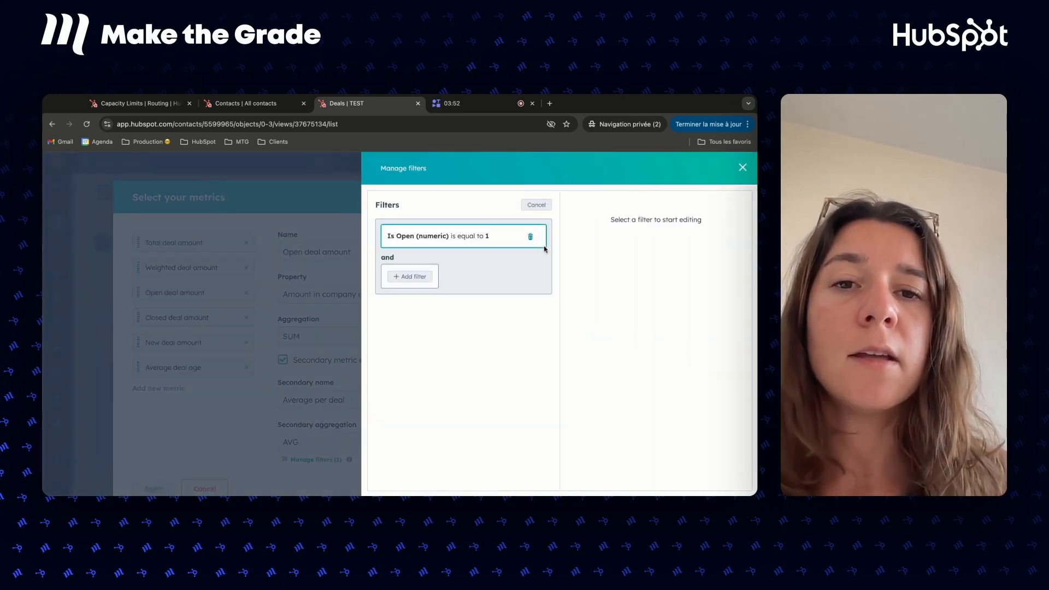
left_click(743, 169)
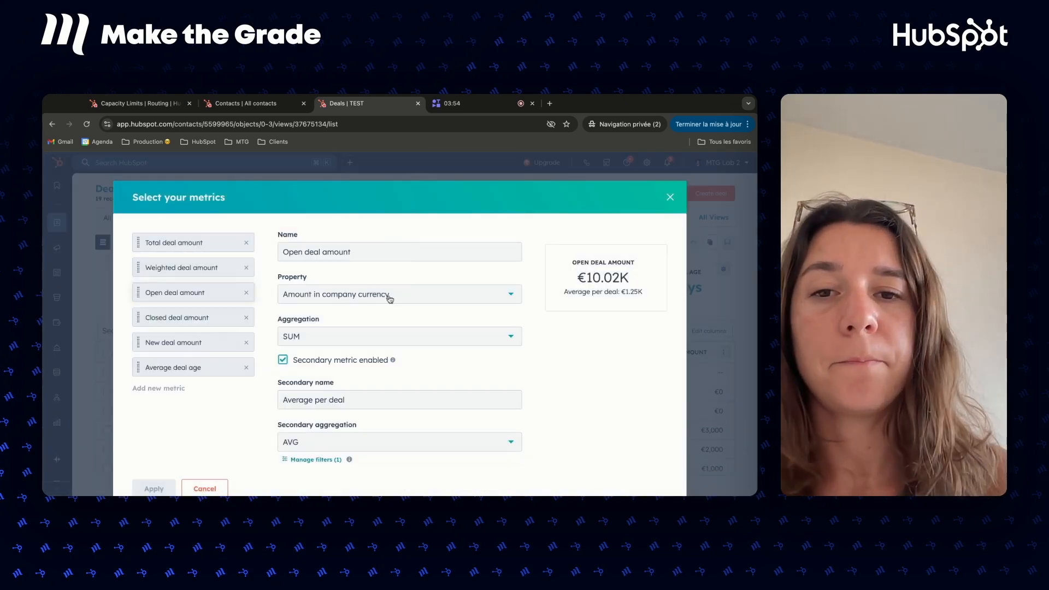
Disable the secondary metric for Open deal amount and remove the Average deal age and New deal amount metrics
left_click(340, 360)
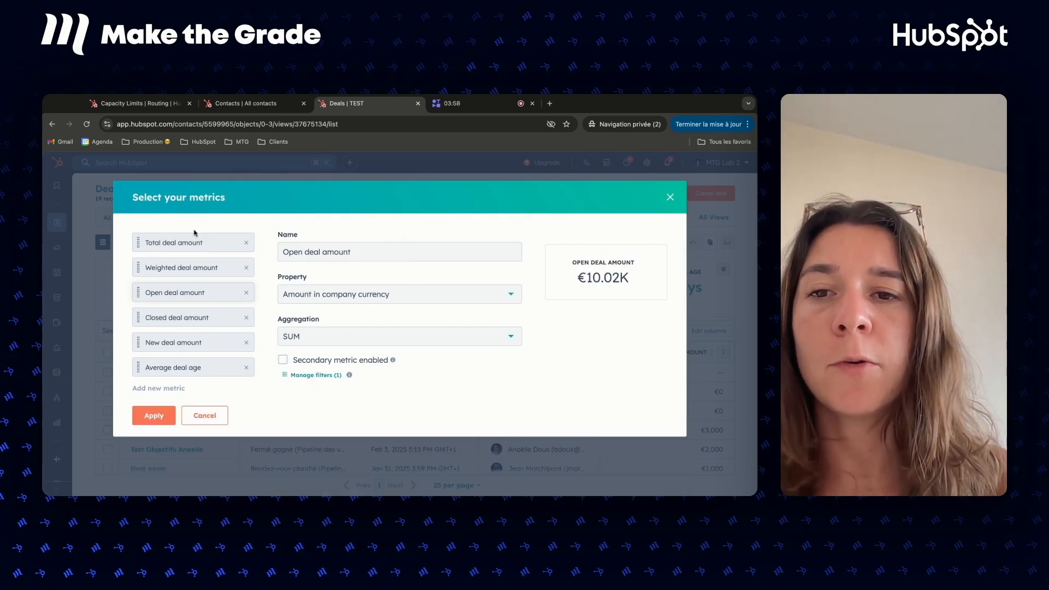
mouse_move(191, 295)
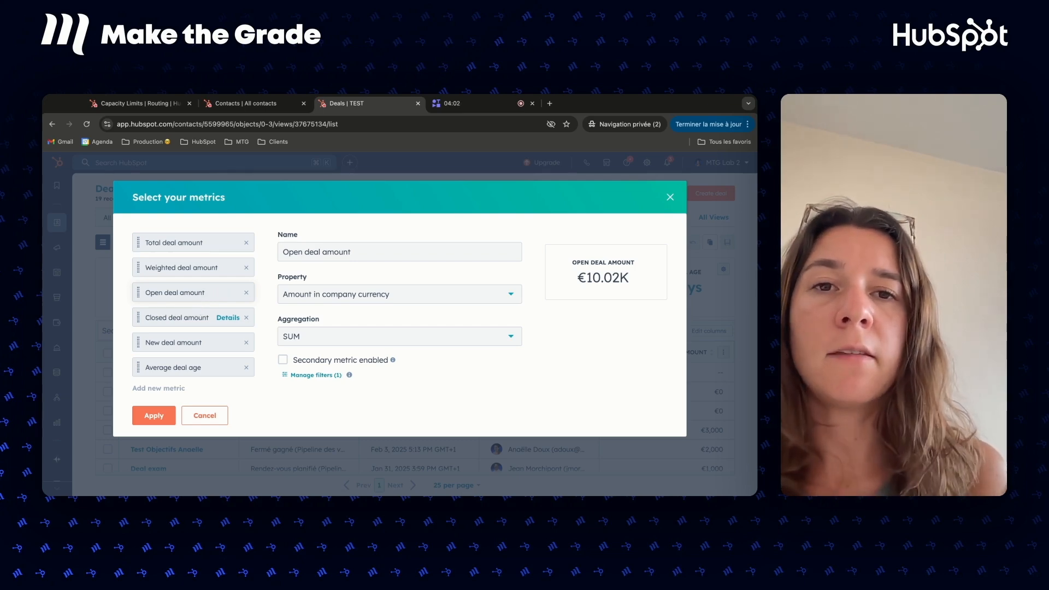
left_click(246, 367)
left_click(246, 343)
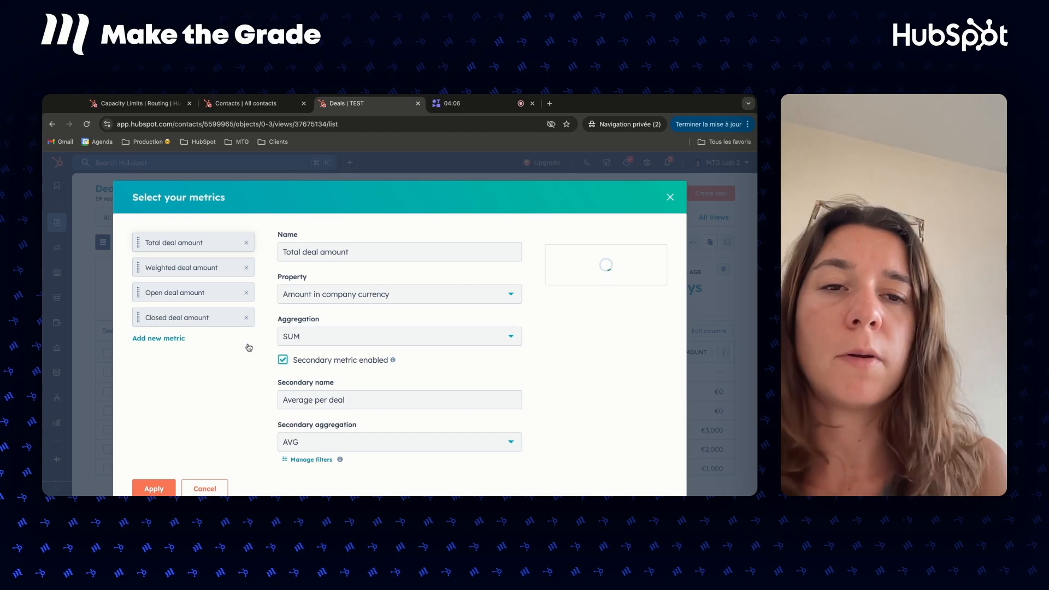